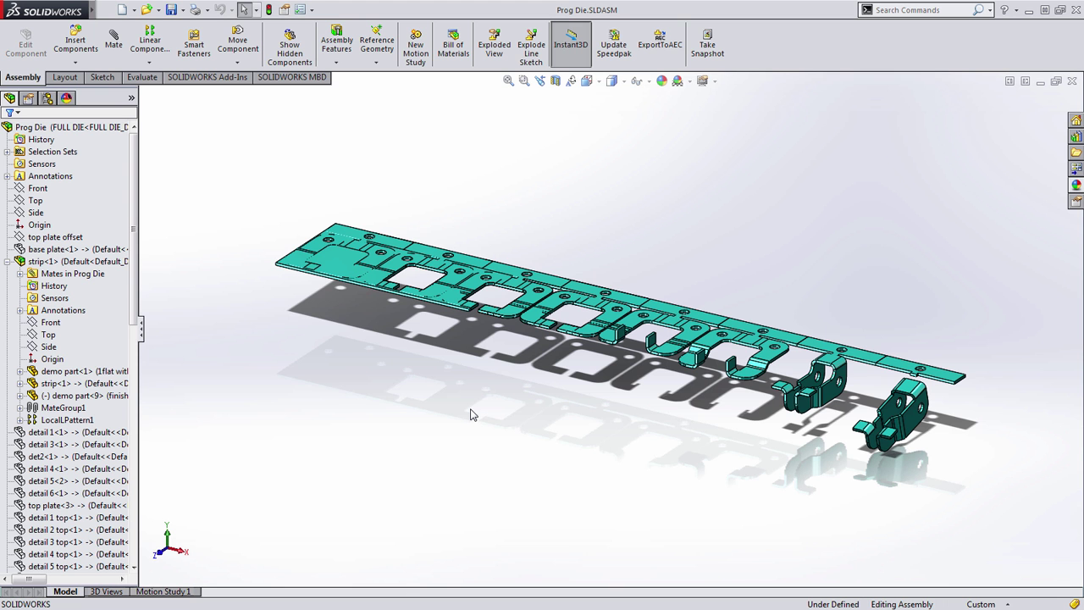
Collapse the strip subassembly in the feature tree and highlight the hidden die detail components in the model.
ctrl+middle_drag(472, 414, 471, 425)
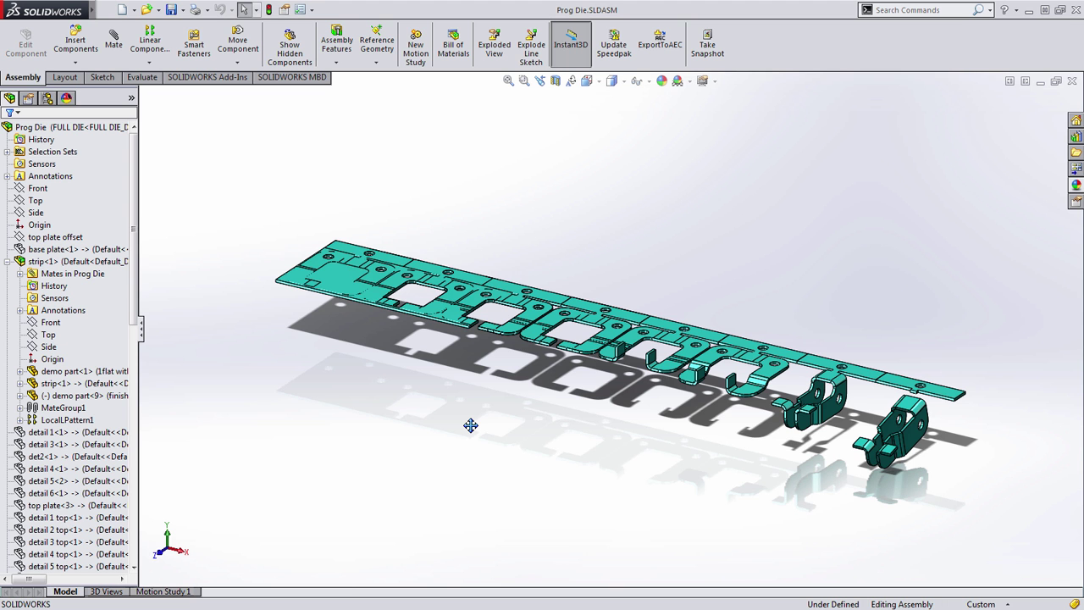
click(8, 262)
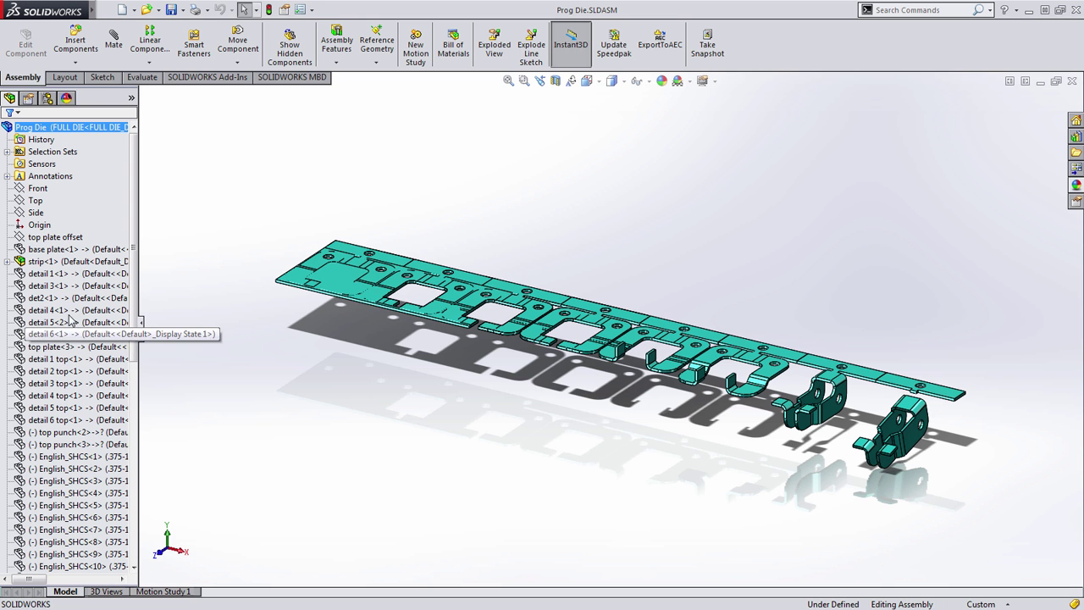
click(125, 274)
ctrl+click(124, 356)
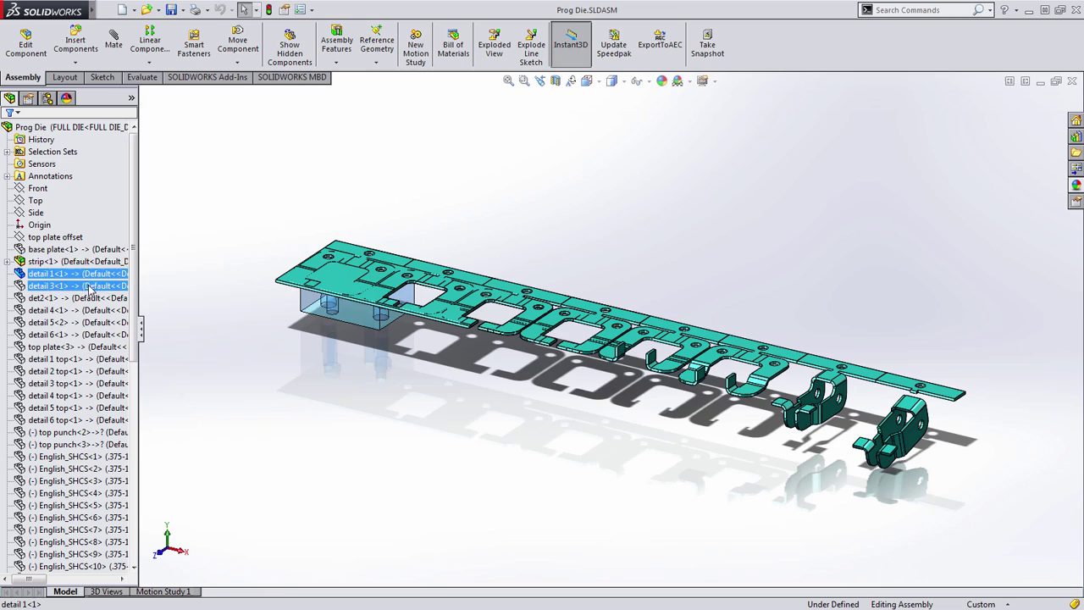
Show the hidden base plate component beneath the strip.
click(64, 250)
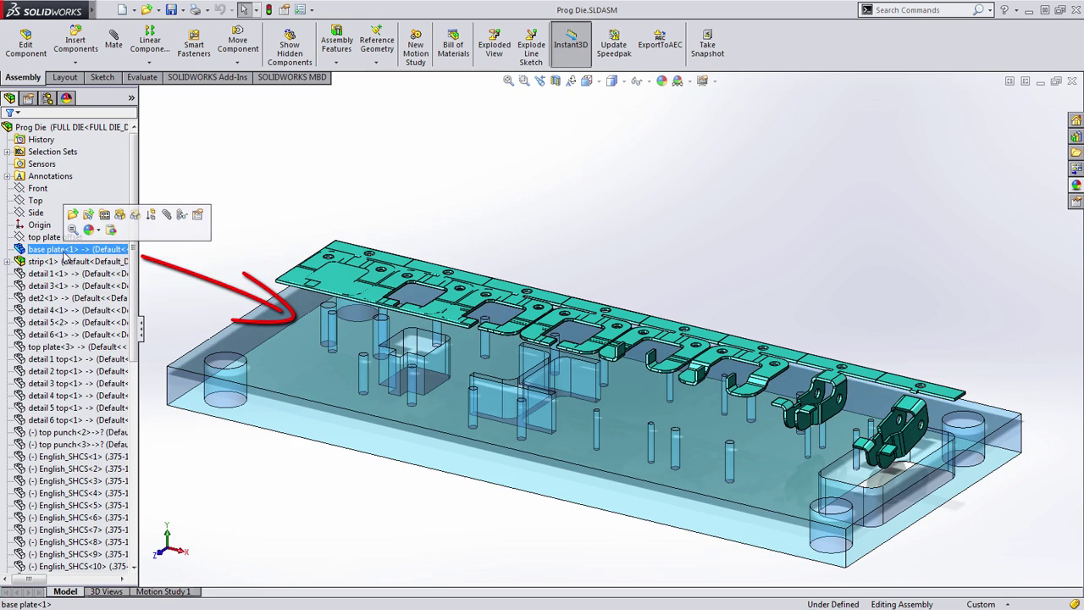
middle_drag(542, 191, 549, 212)
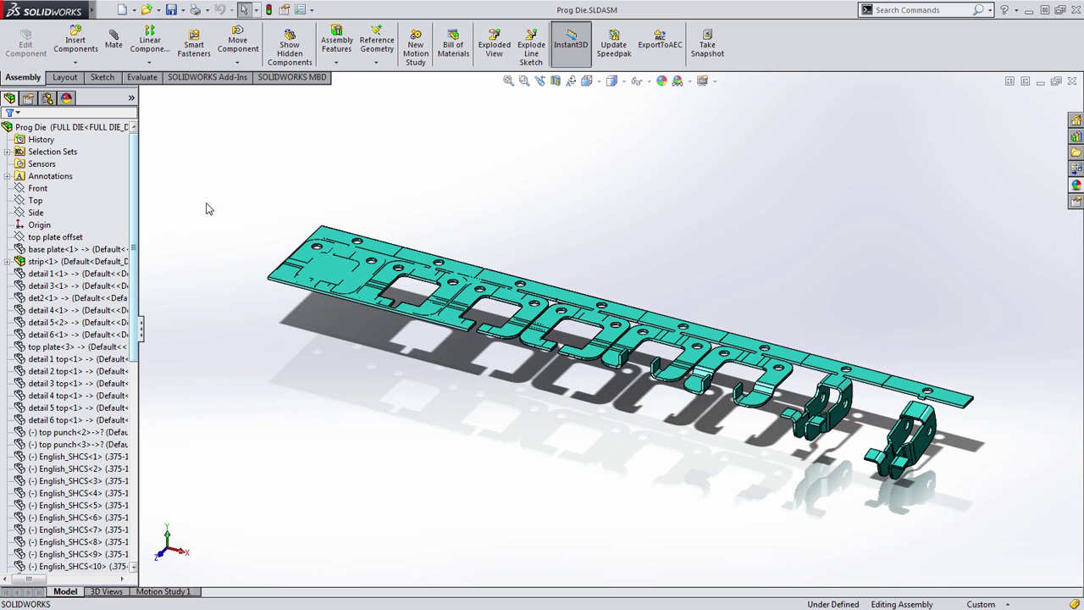
click(109, 249)
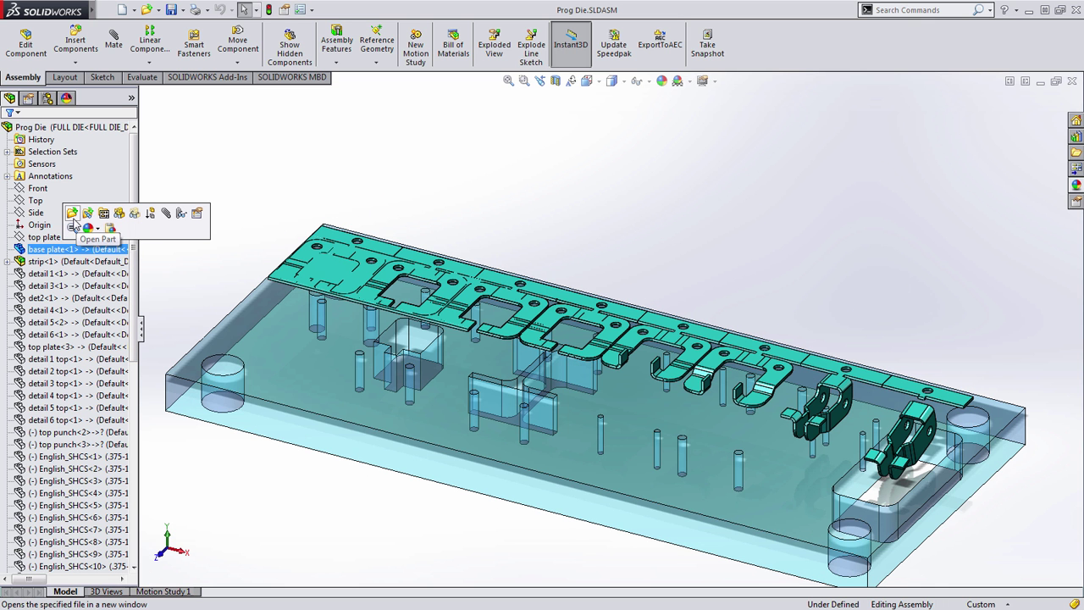
click(118, 215)
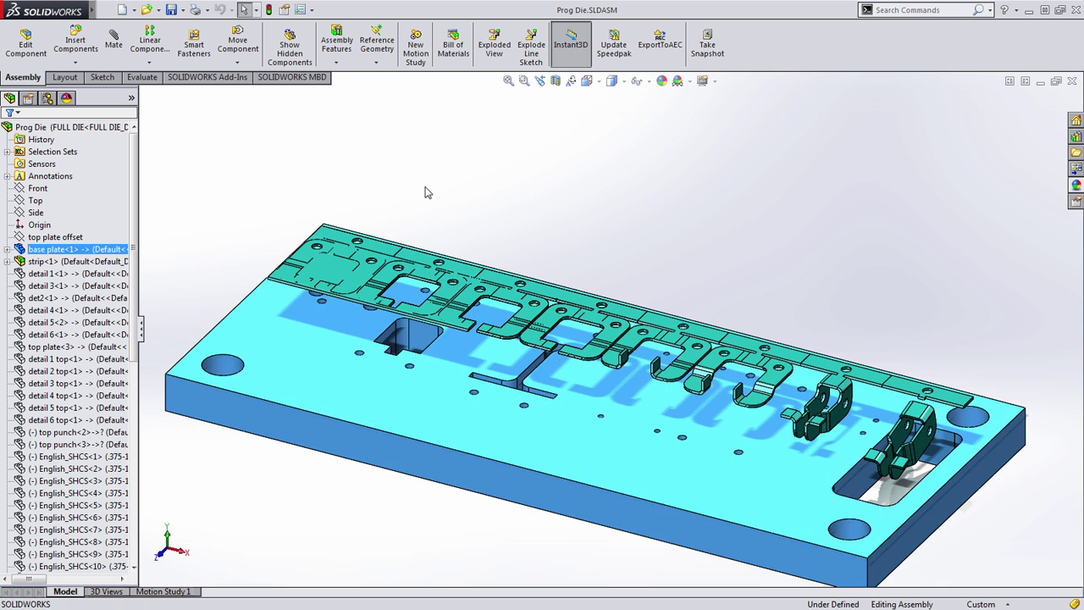
middle_drag(508, 279, 542, 276)
scroll(543, 275, down, 2)
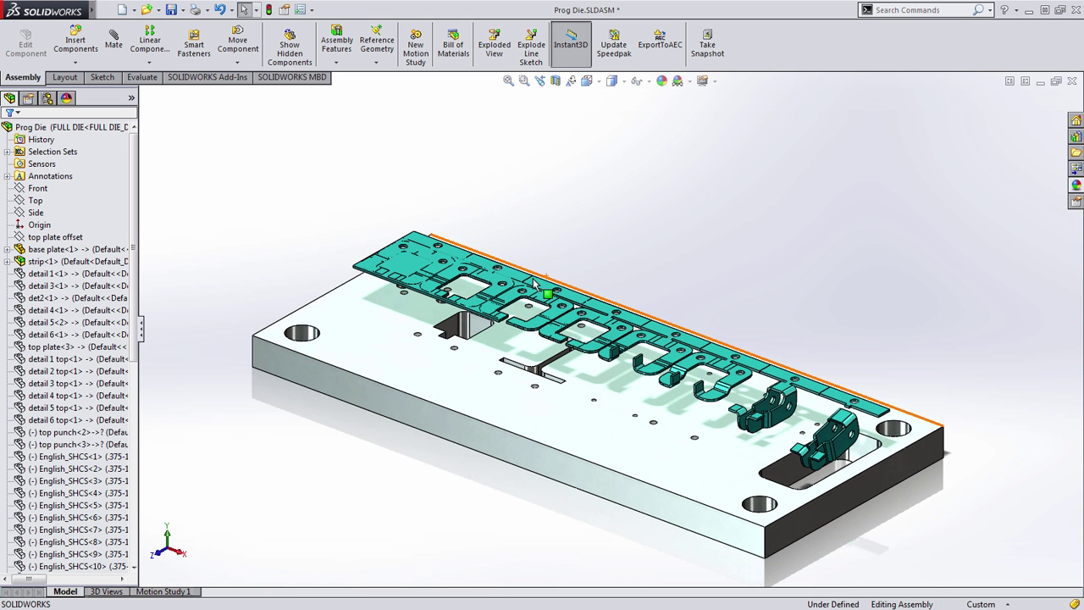
Expand the strip subassembly and its LocalLPattern1 to list the patterned demo part instances.
click(8, 262)
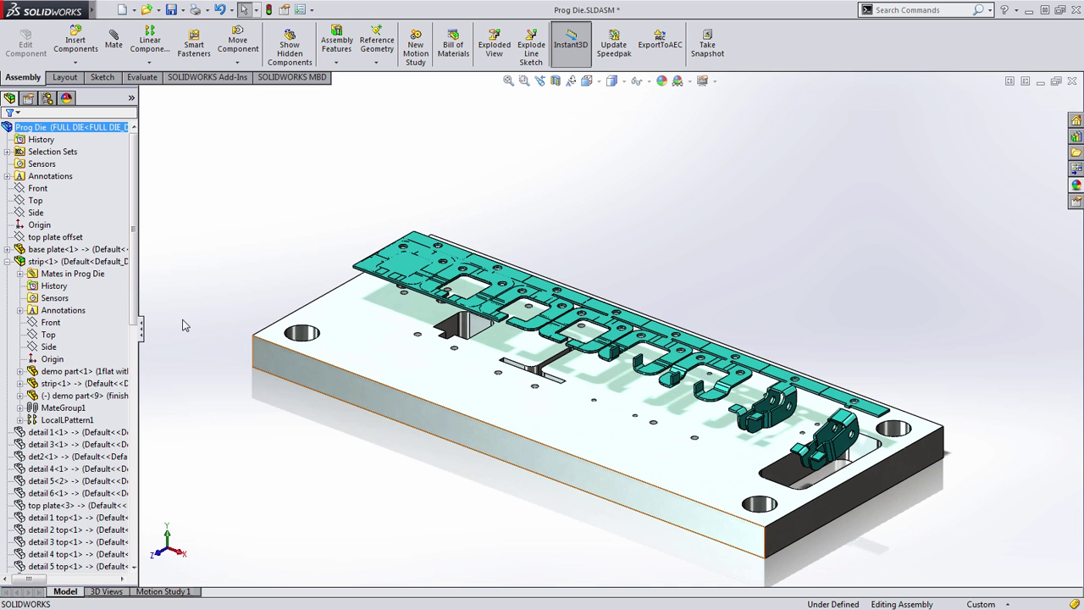
click(7, 262)
click(77, 273)
middle_drag(246, 255, 284, 274)
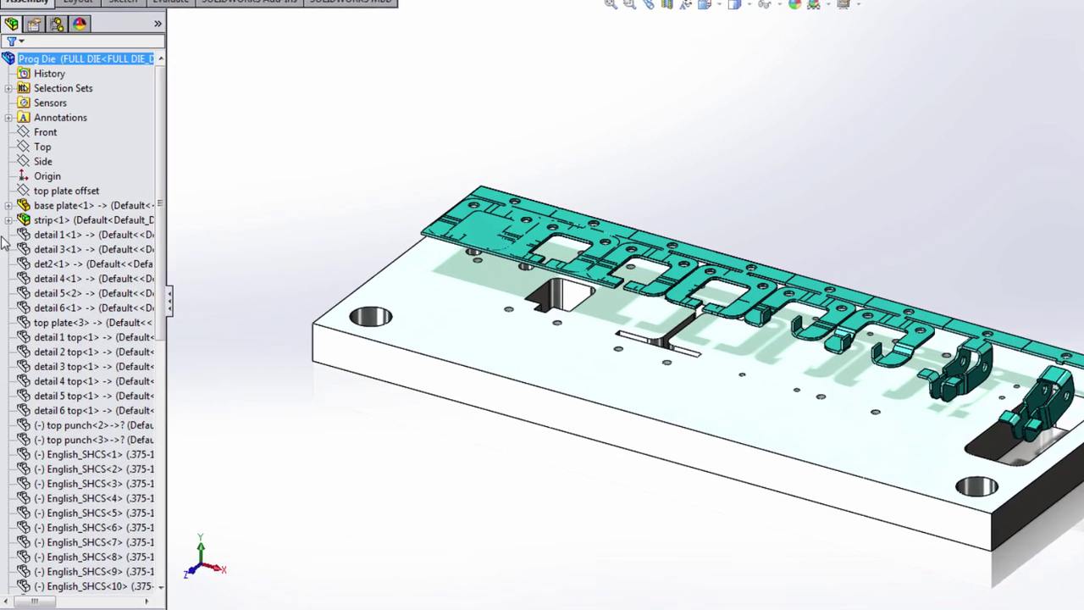
click(8, 261)
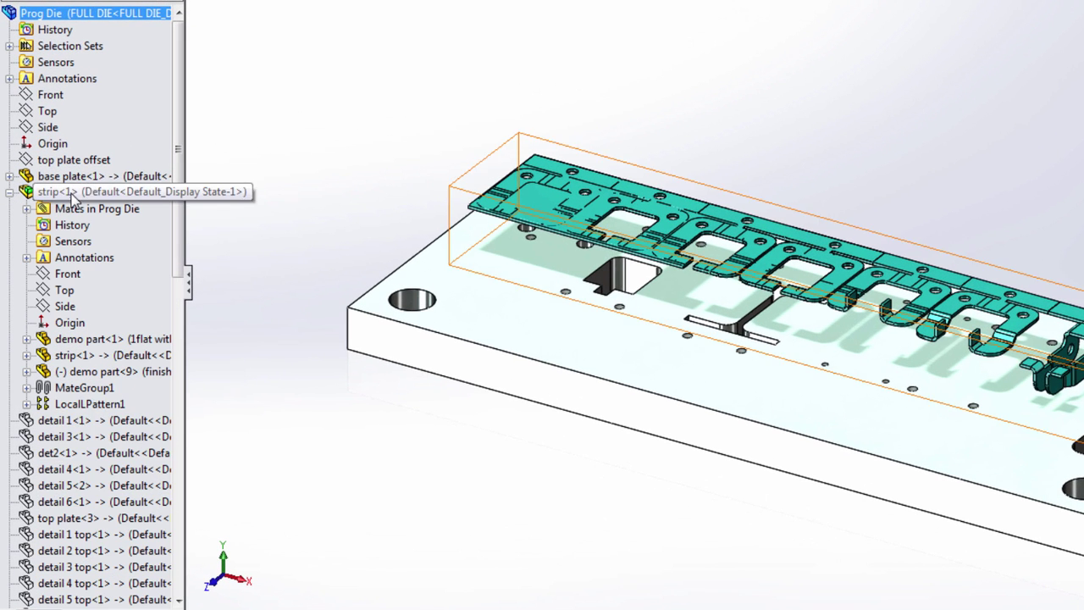
click(27, 404)
click(93, 420)
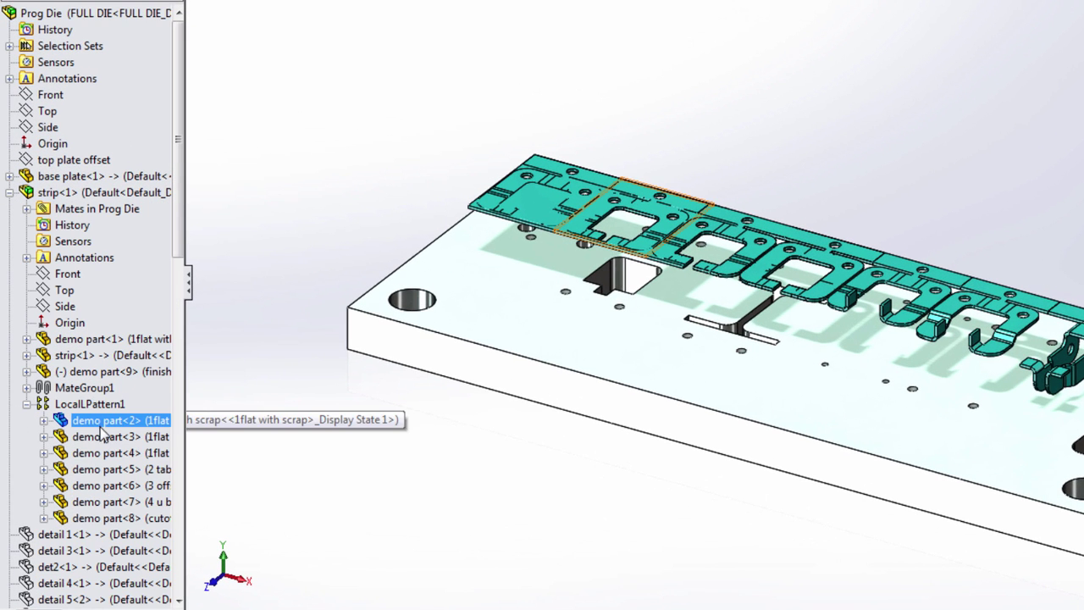
shift+click(87, 517)
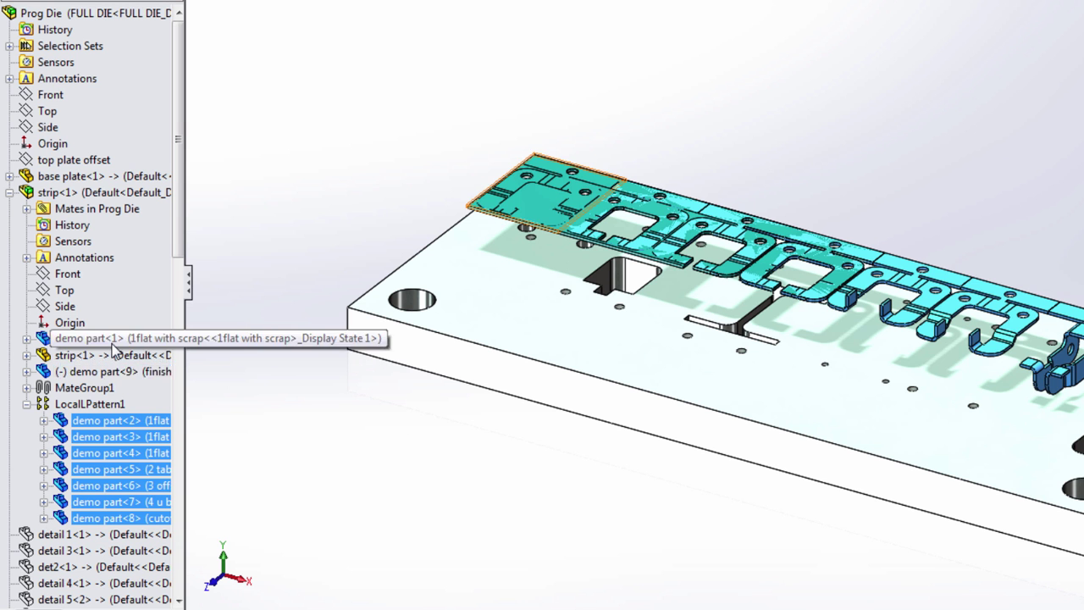
ctrl+click(84, 338)
ctrl+click(85, 355)
ctrl+click(85, 371)
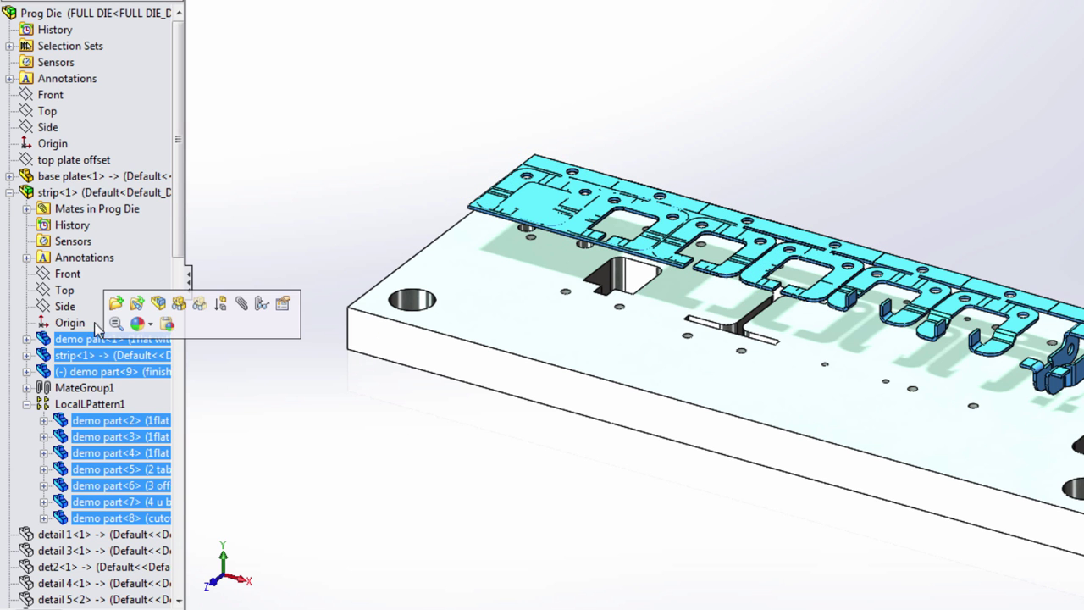
click(105, 192)
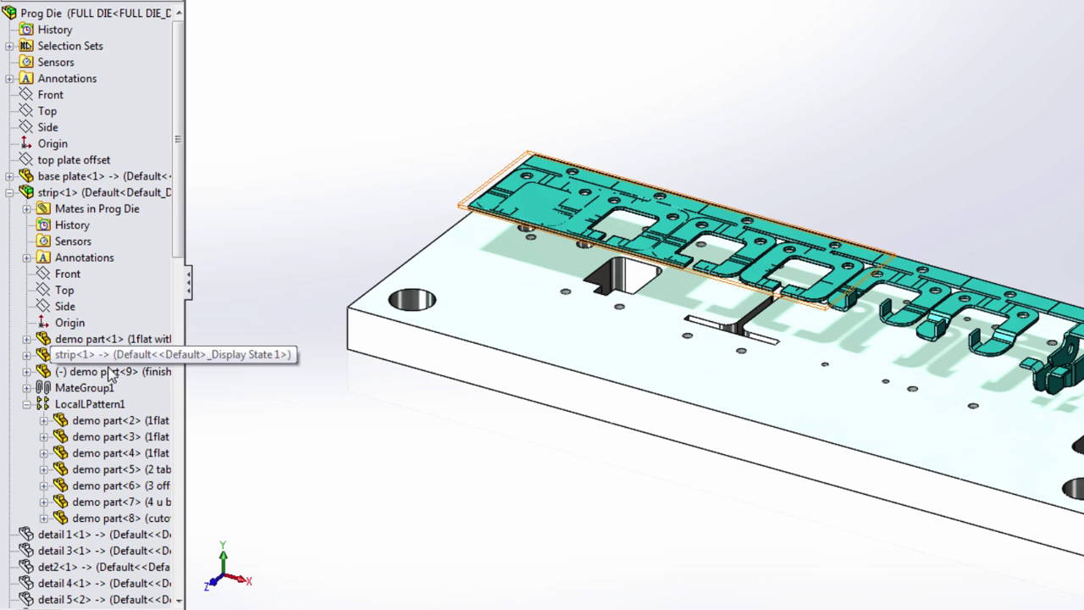
Select demo part<9> and the patterned instances demo part<2> through demo part<8>, and save them as a new selection set.
click(101, 371)
ctrl+click(106, 420)
ctrl+click(102, 436)
ctrl+click(100, 453)
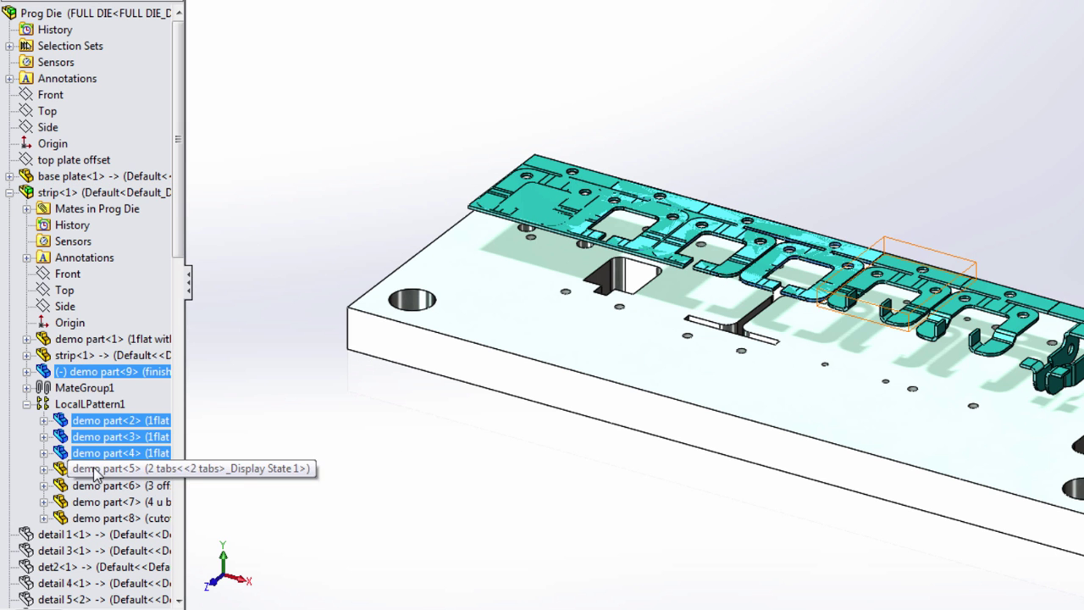
ctrl+click(101, 468)
ctrl+click(101, 486)
ctrl+click(102, 501)
ctrl+click(102, 518)
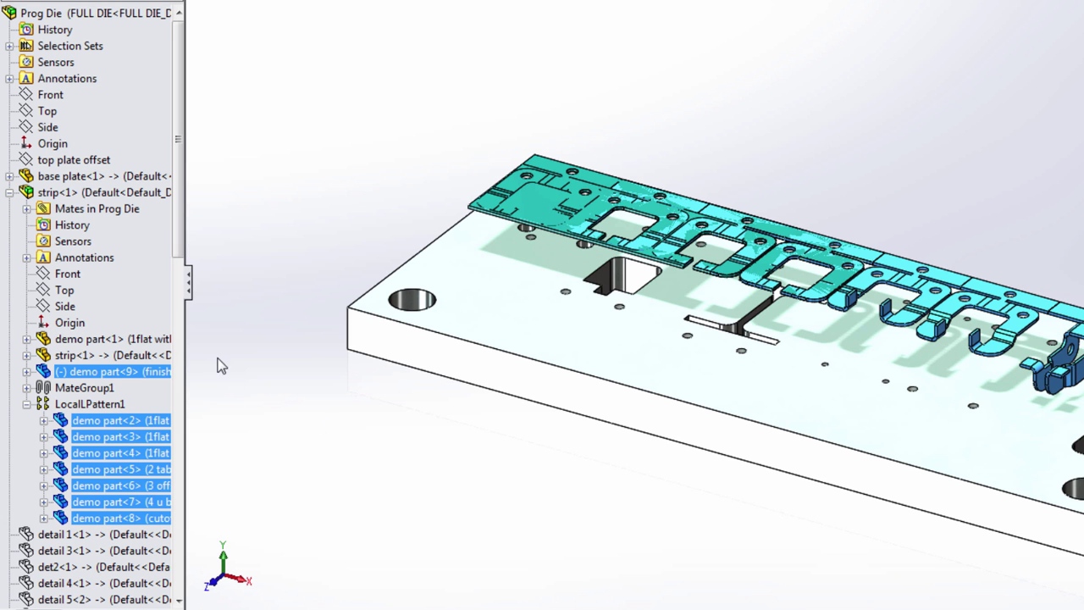
right_click(212, 475)
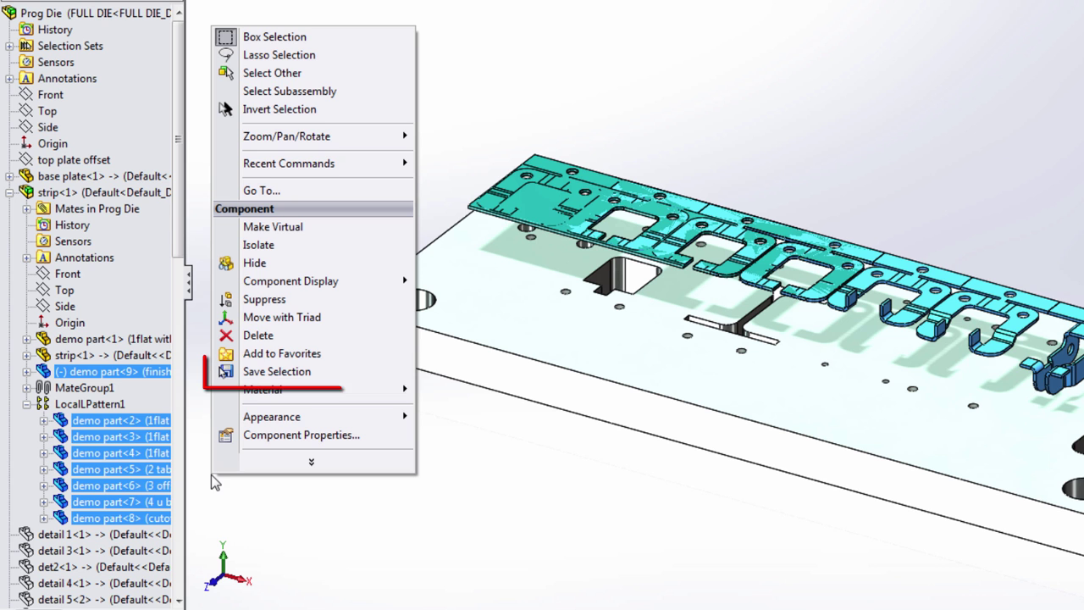
click(294, 373)
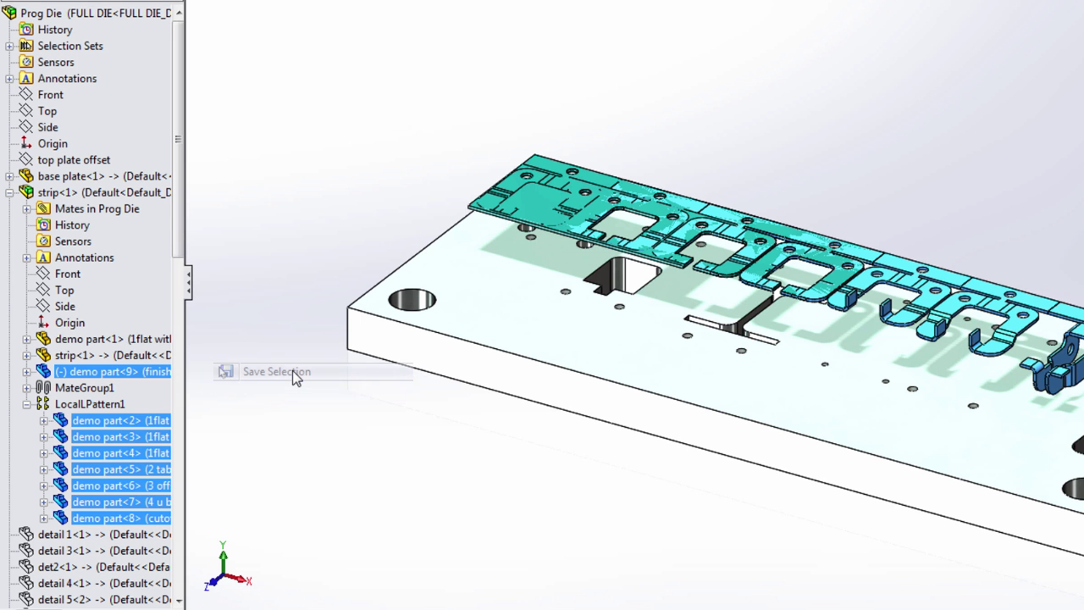
Recall the saved Selection-Sets4 from the Selection Sets folder and hide all of its demo part components.
click(10, 47)
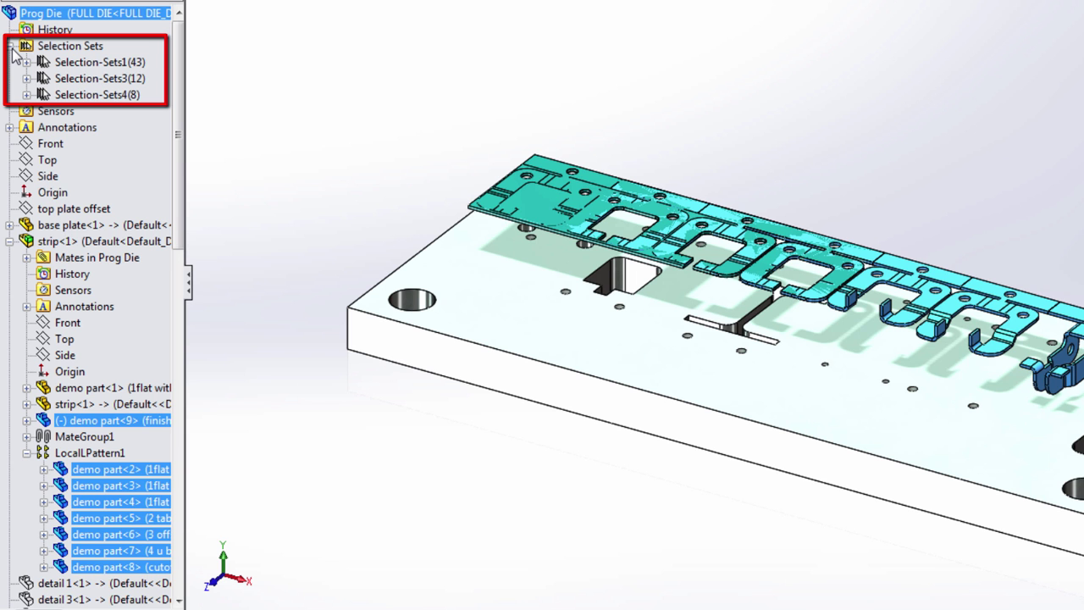
click(27, 95)
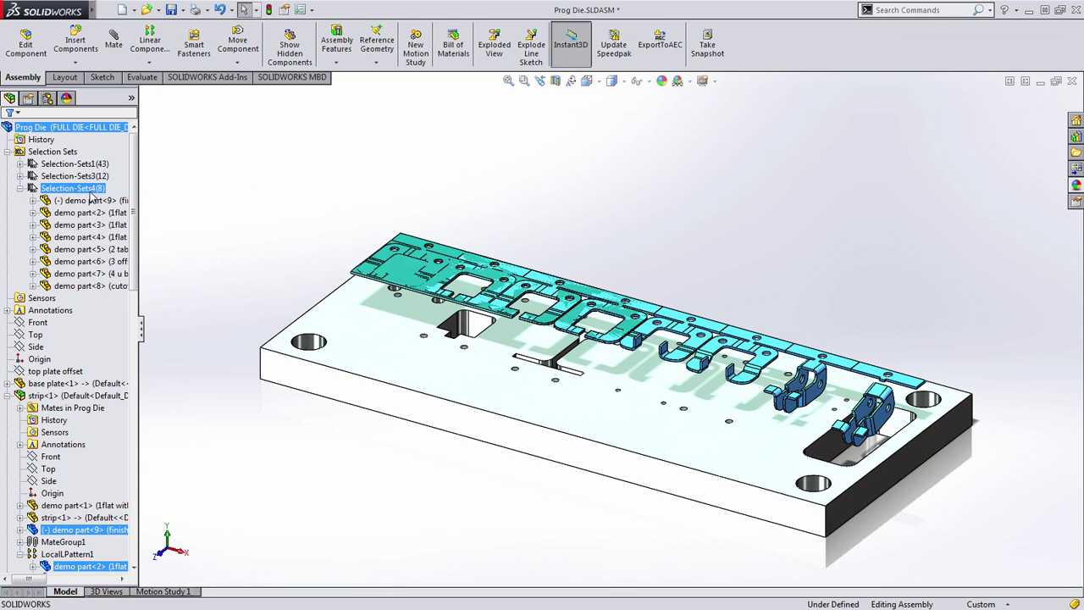
key(Escape)
click(74, 188)
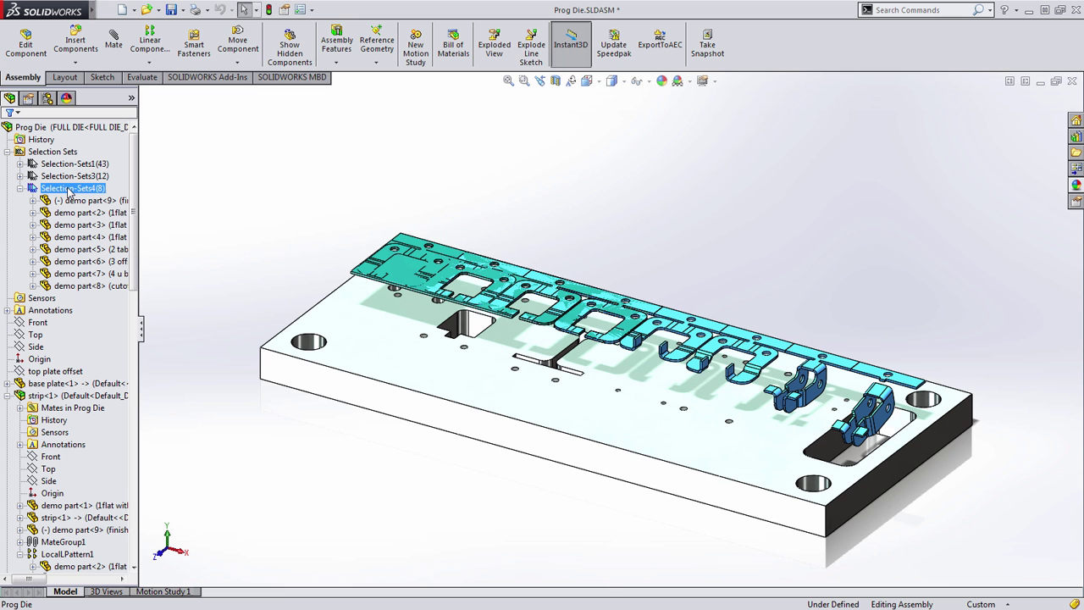
right_click(178, 189)
click(214, 337)
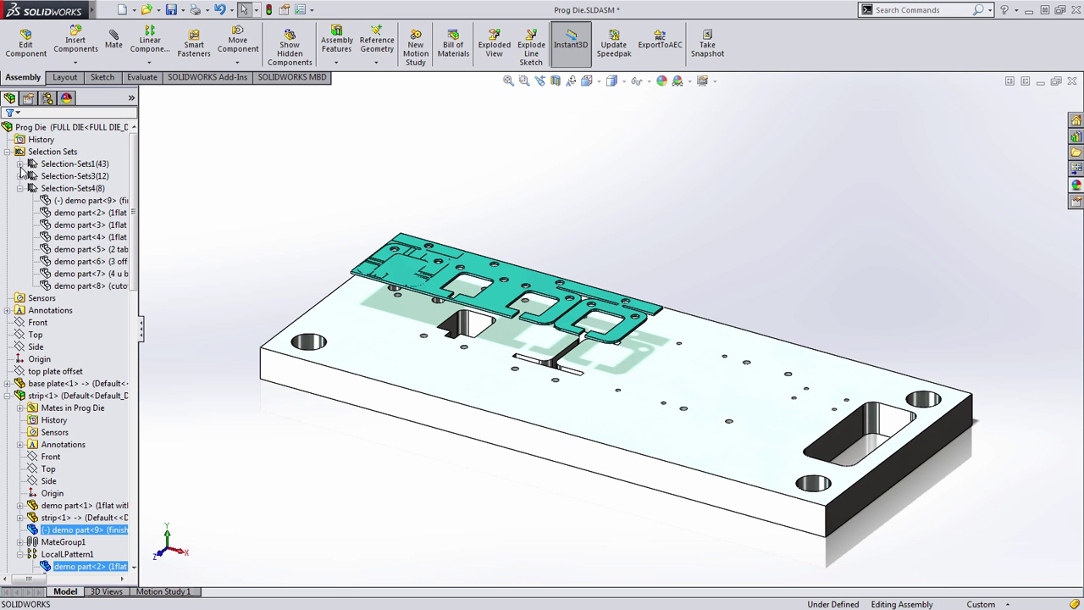
Highlight the fasteners in Selection-Sets1, and show the components of Selection-Sets3 with demo part<9> added to the selection.
click(67, 165)
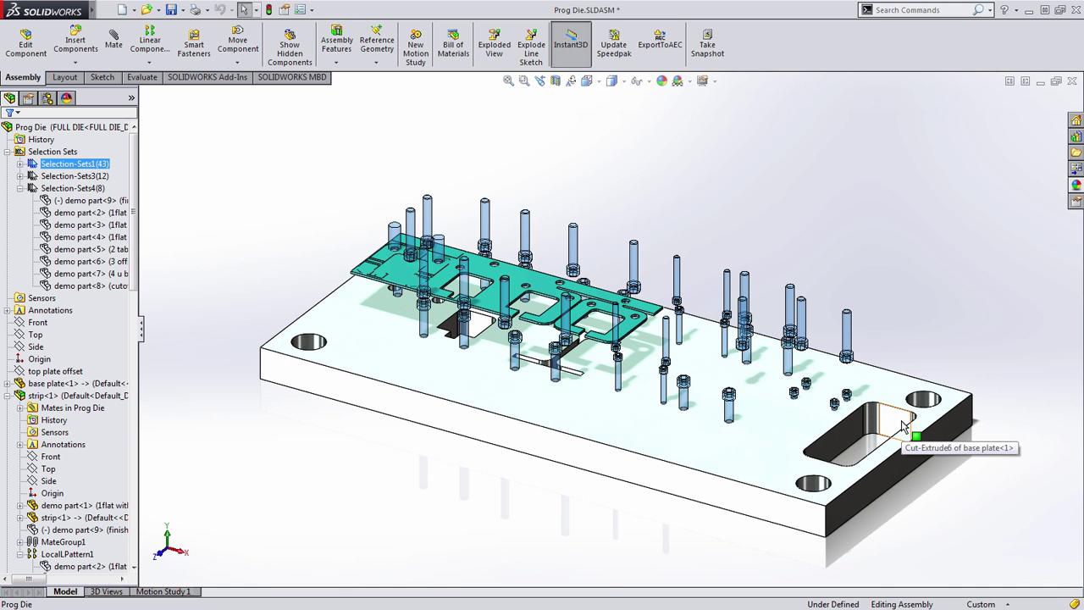
click(84, 176)
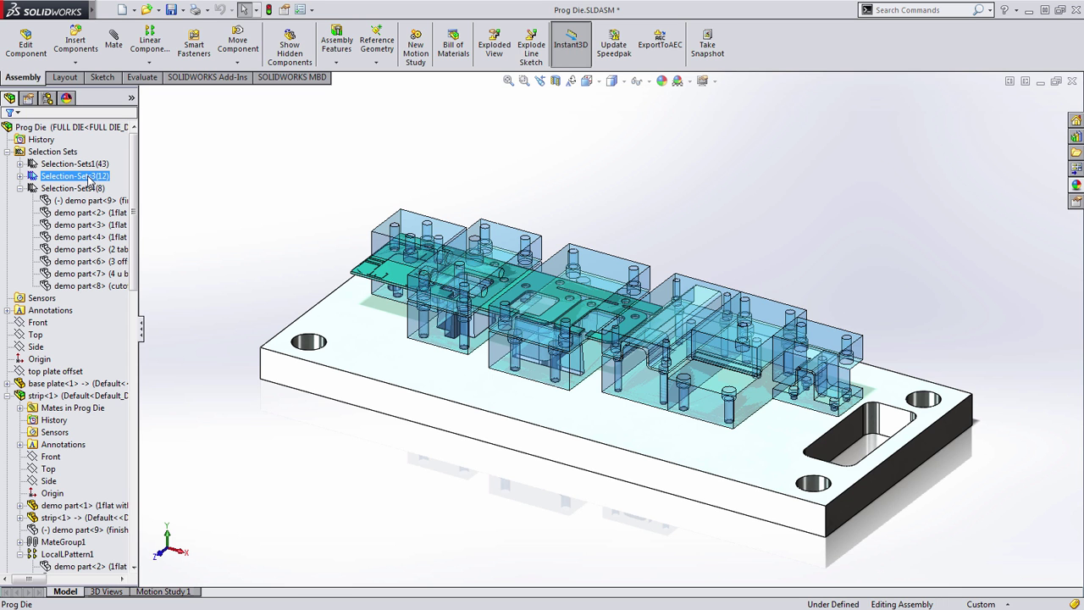
ctrl+click(106, 200)
right_click(186, 189)
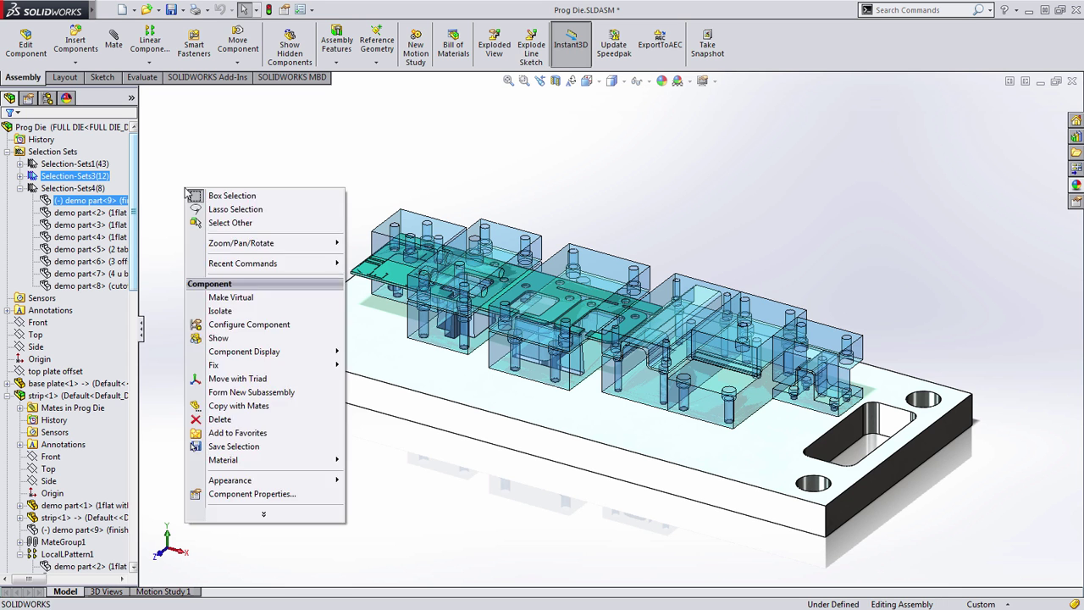
click(216, 339)
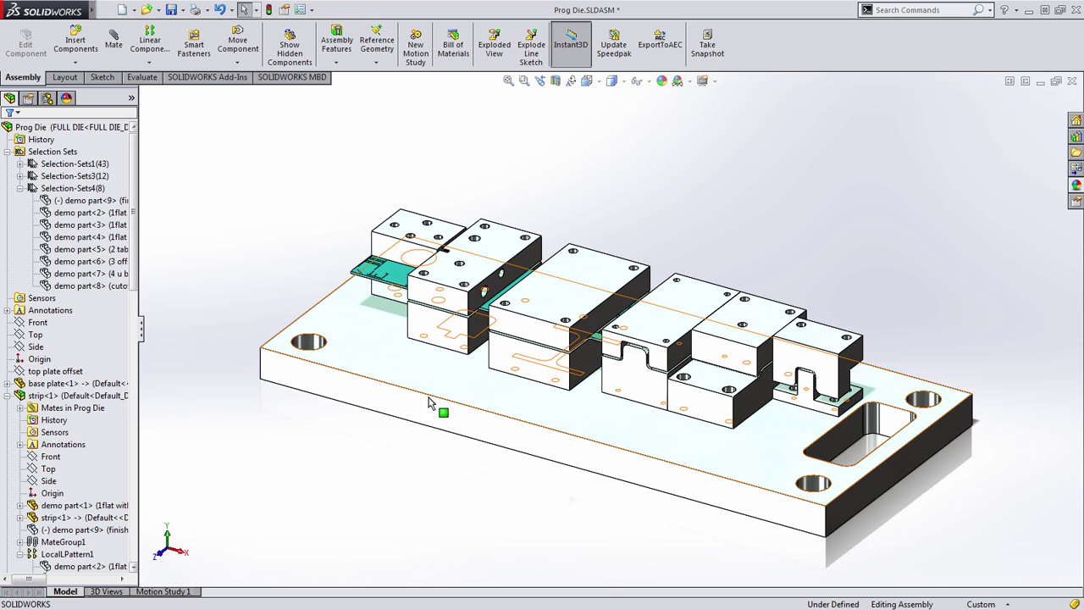
Open demo part<9> of the strip subassembly in position in its own window.
scroll(98, 457, down, 1)
scroll(98, 457, down, 1)
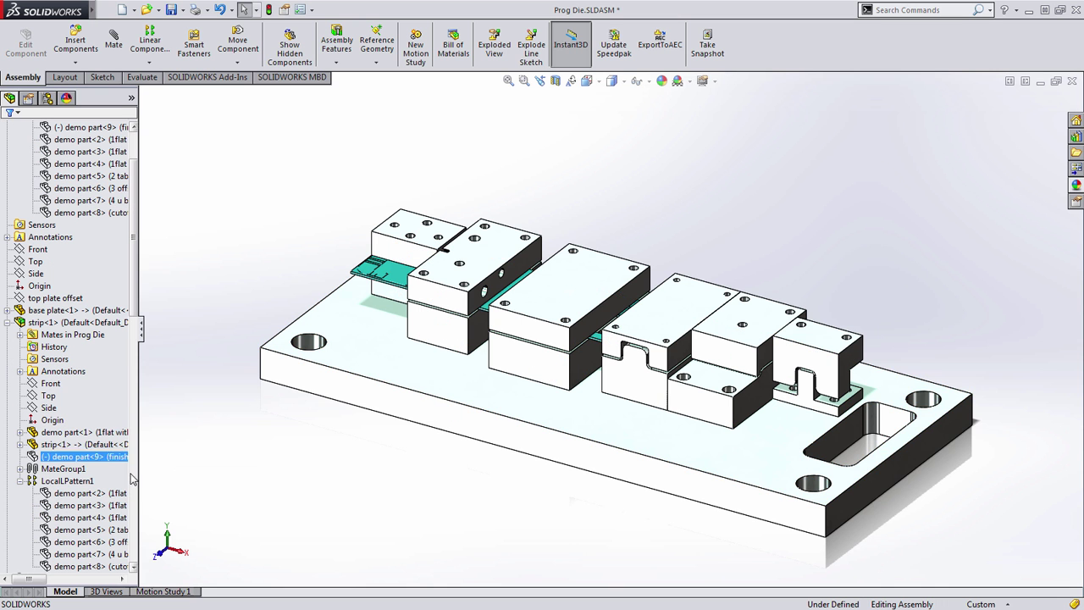
click(105, 457)
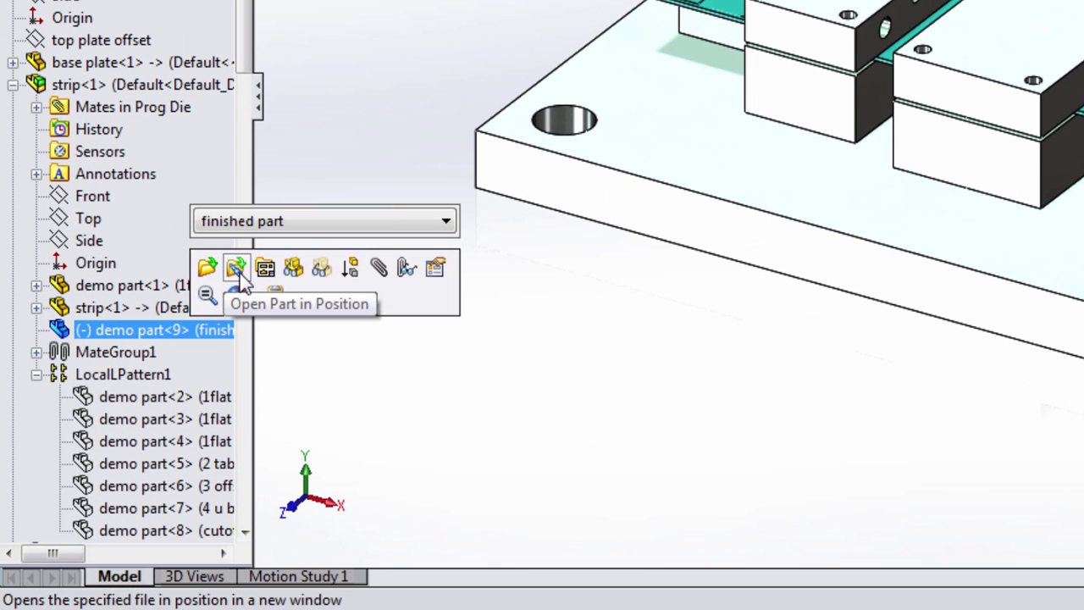
click(237, 269)
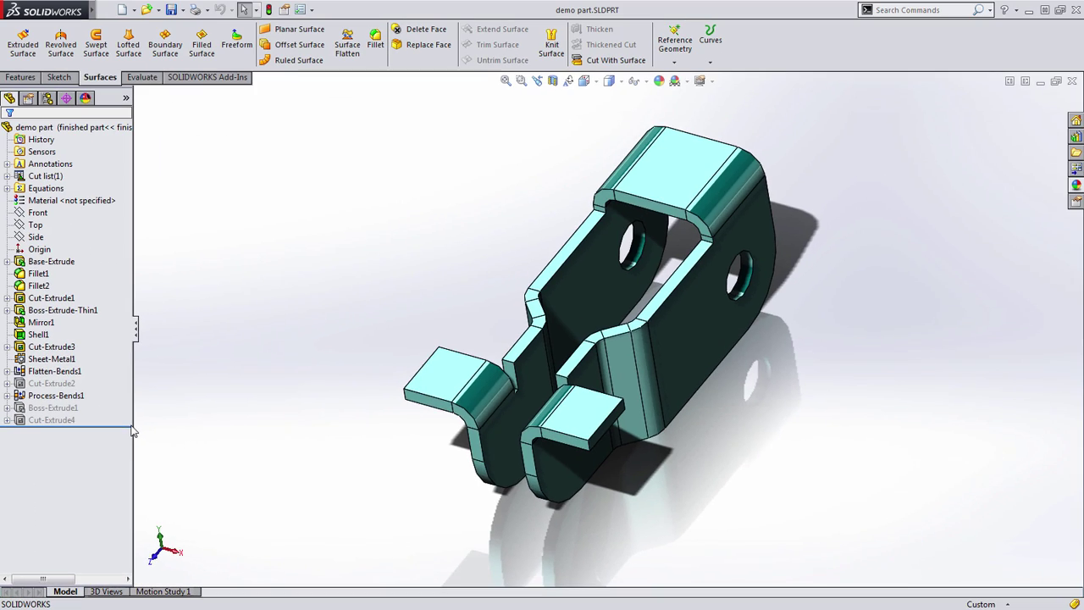
middle_drag(350, 415, 301, 395)
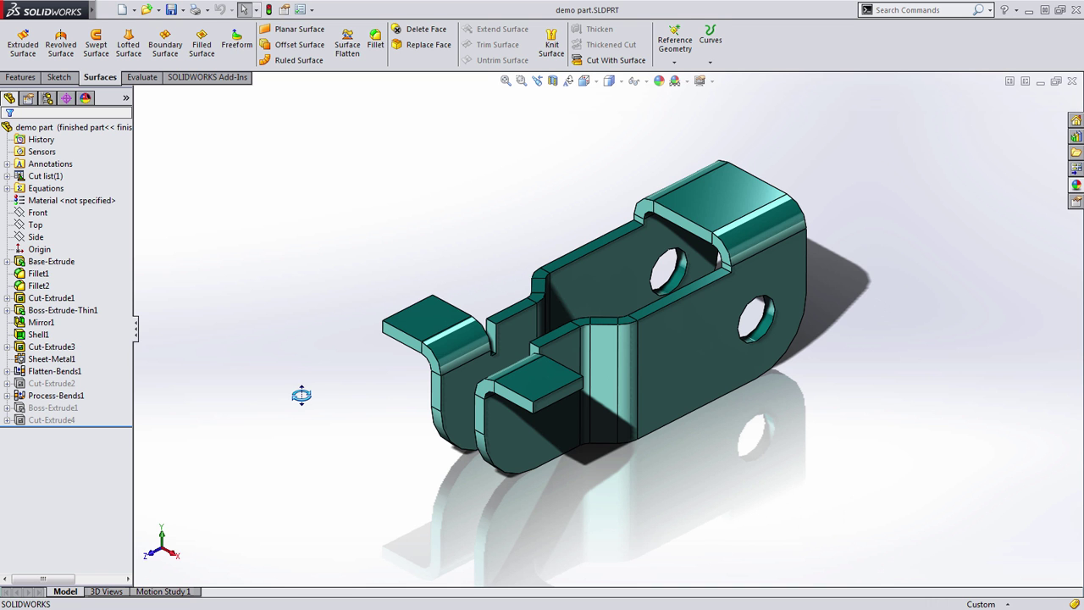
key(f)
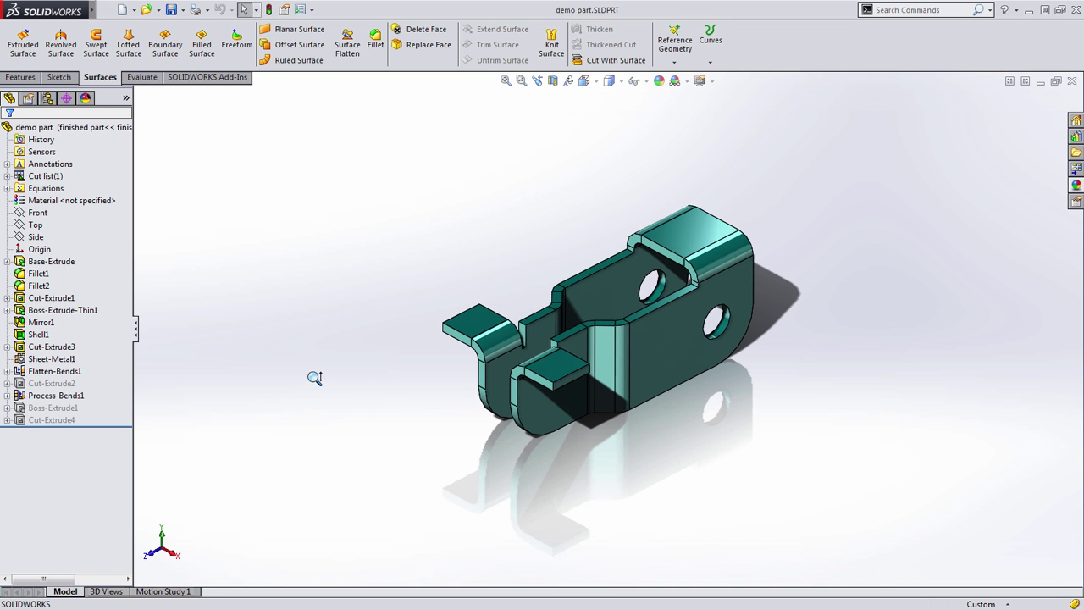
Select SharpBend2, SharpBend6, SharpBend7 and SharpBend9 under Flatten-Bends1 and save them as a new selection set.
click(8, 371)
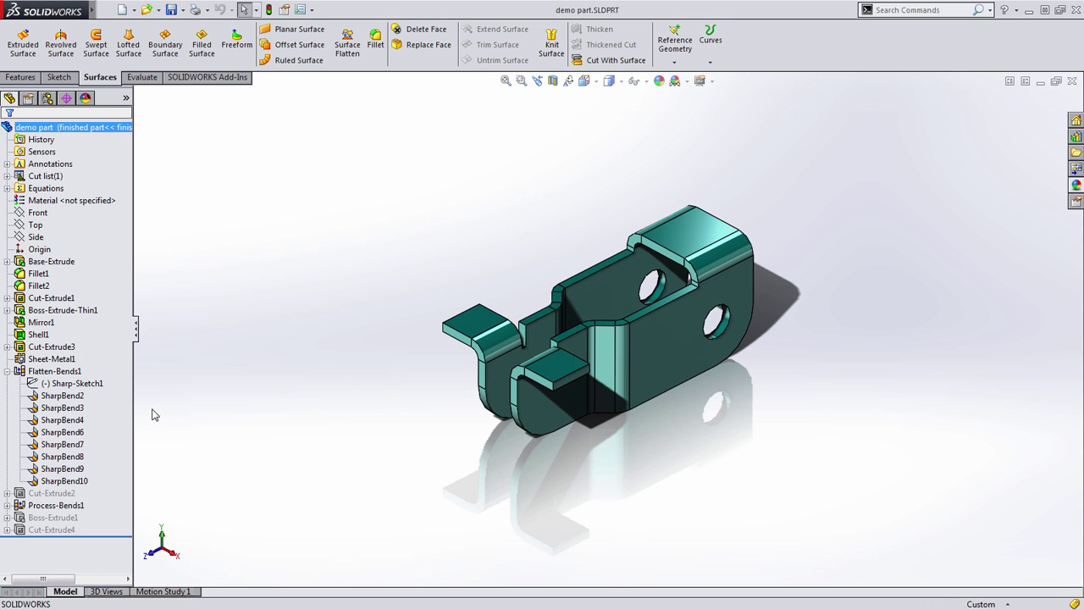
click(61, 395)
ctrl+click(74, 408)
ctrl+click(74, 409)
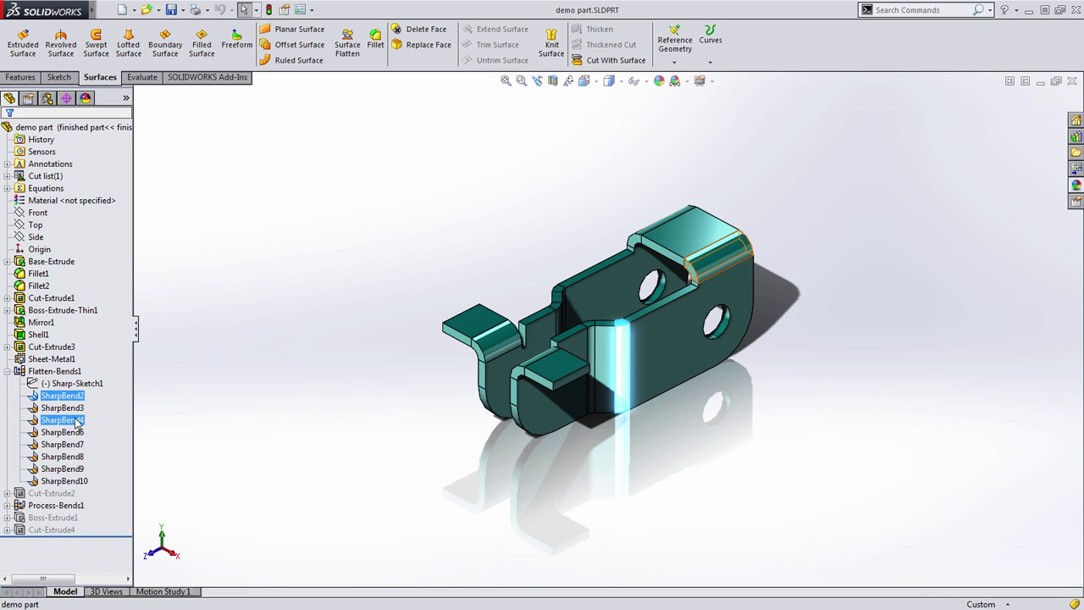
ctrl+click(72, 432)
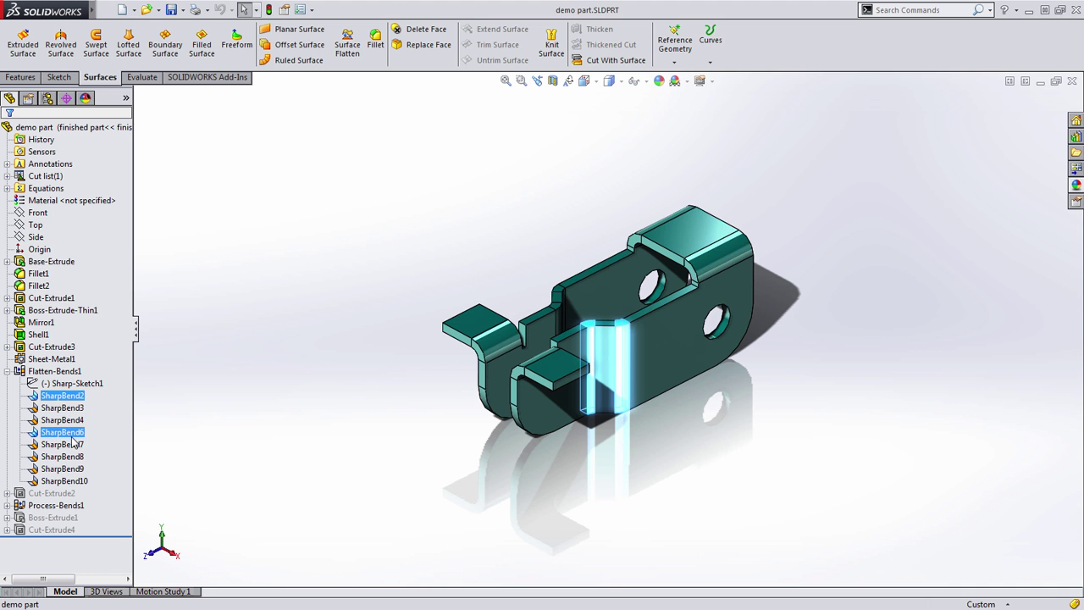
ctrl+click(68, 444)
ctrl+click(67, 456)
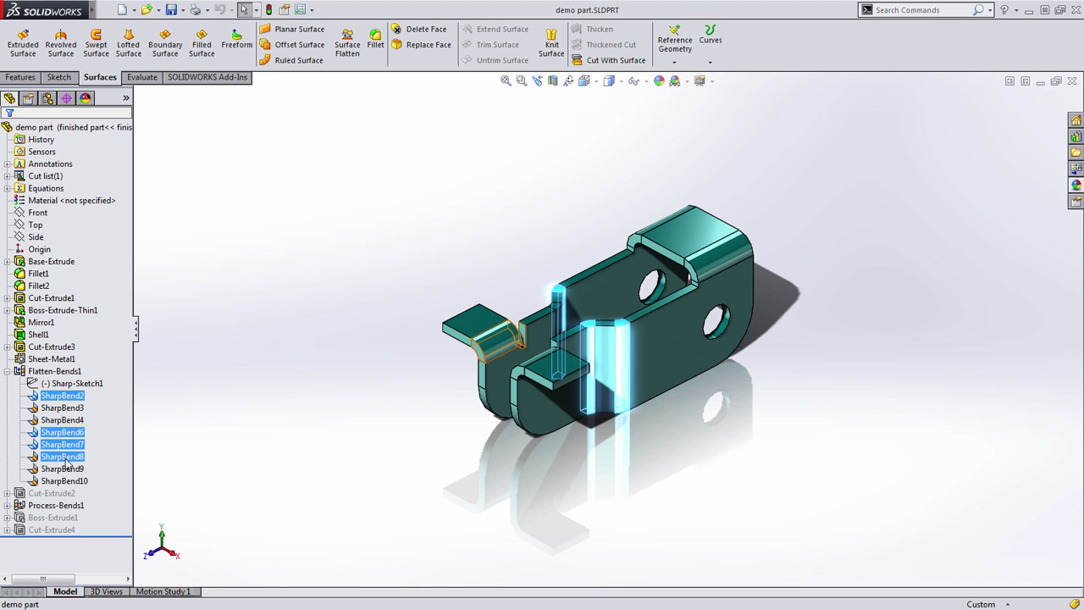
ctrl+click(67, 458)
ctrl+click(68, 468)
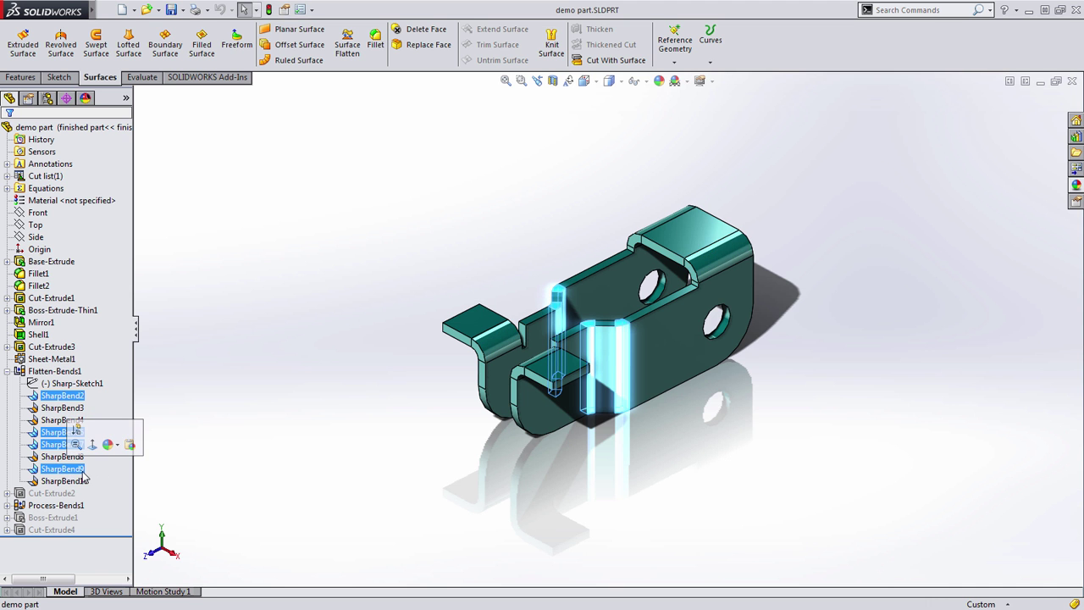
right_click(201, 298)
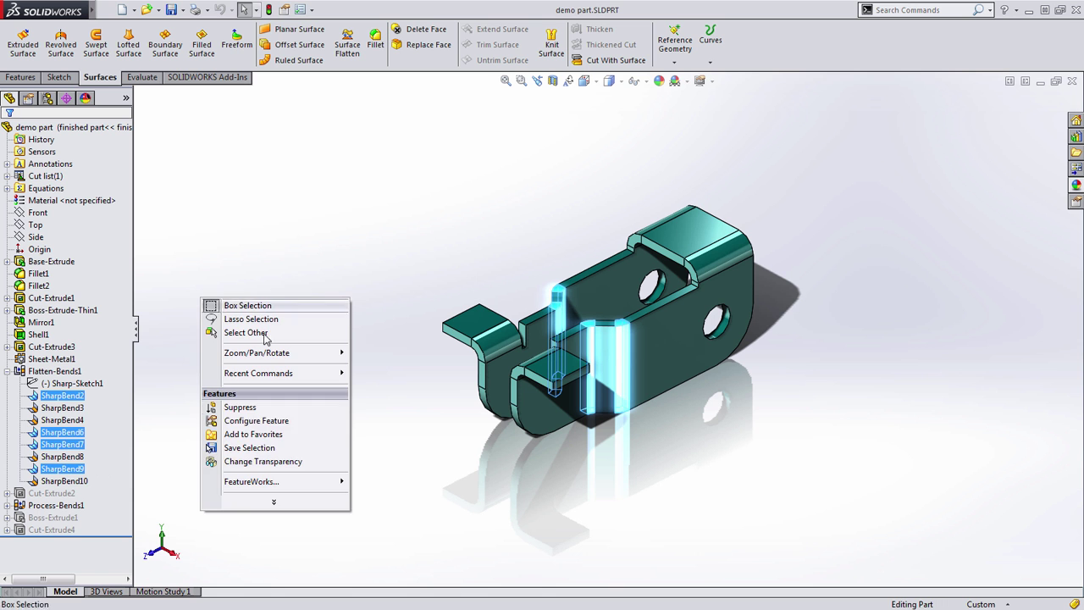
click(251, 447)
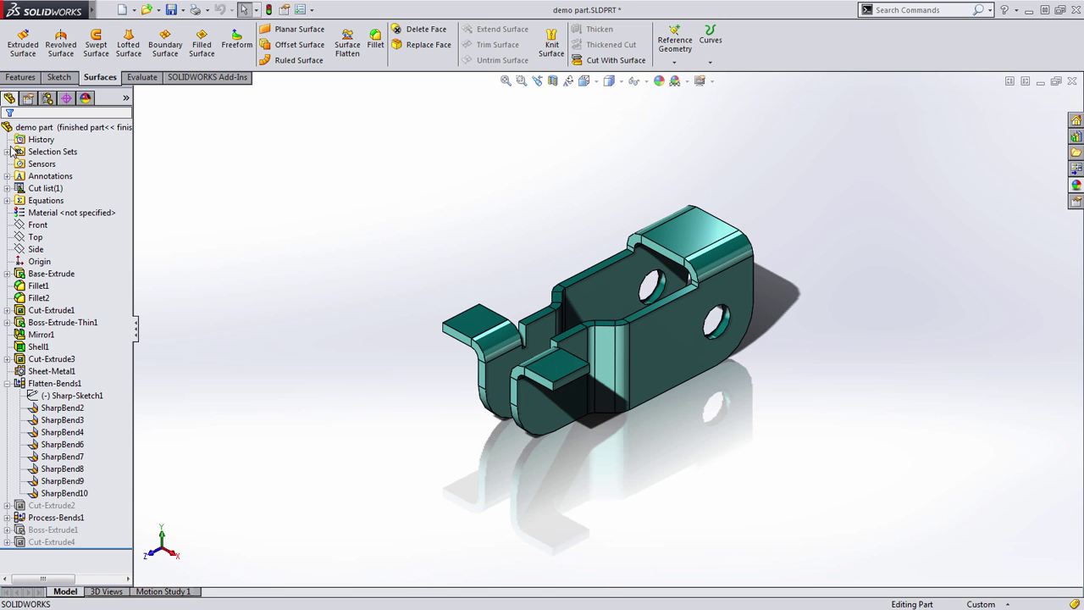
Suppress the bends stored in Selection-Sets1, and recall the same set to unsuppress them.
right_click(237, 175)
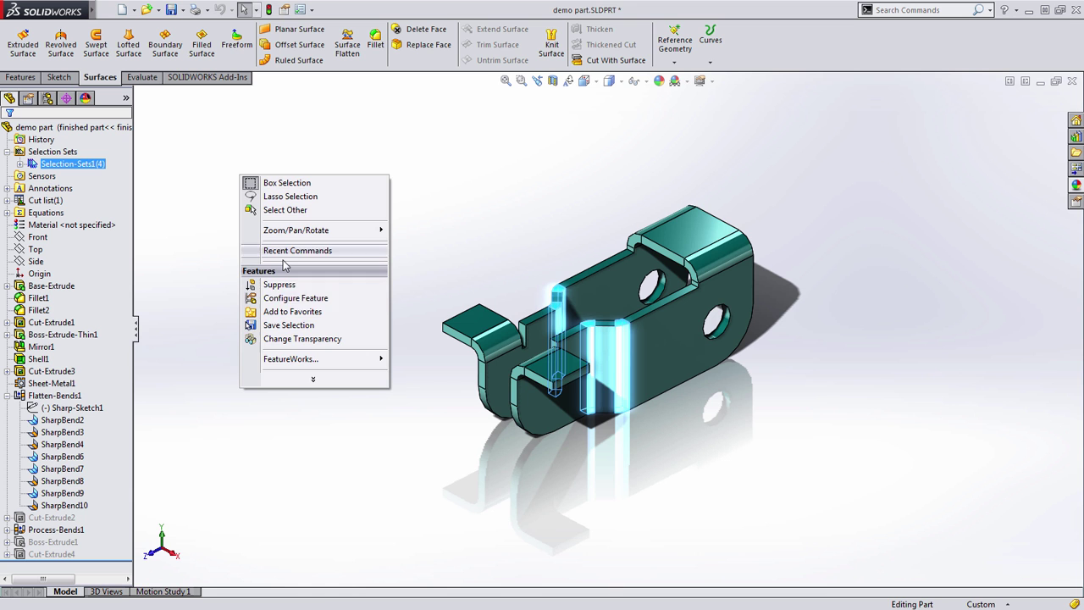
click(265, 283)
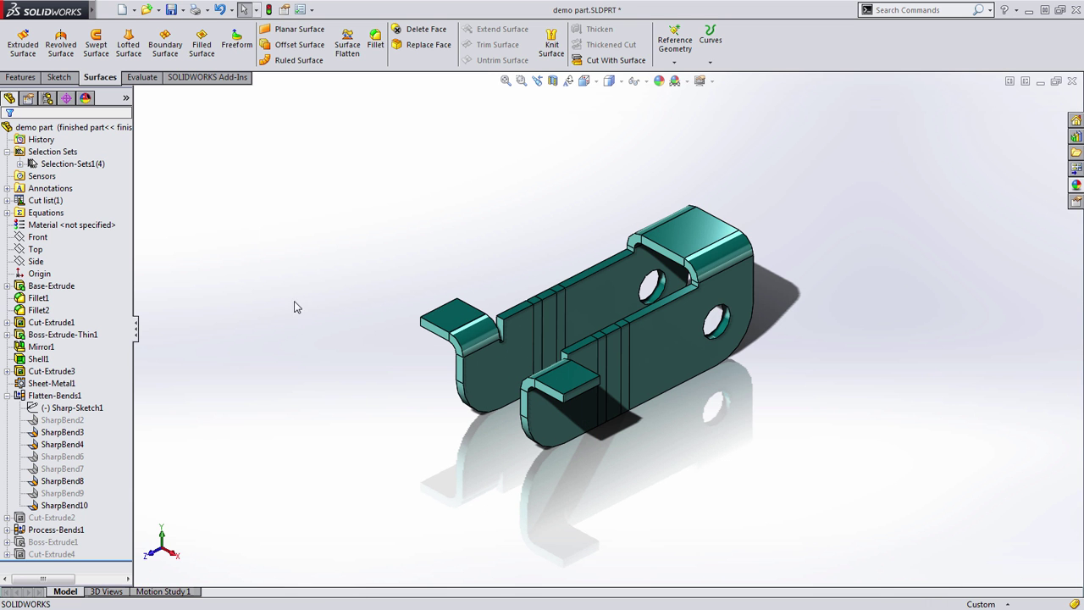
click(73, 164)
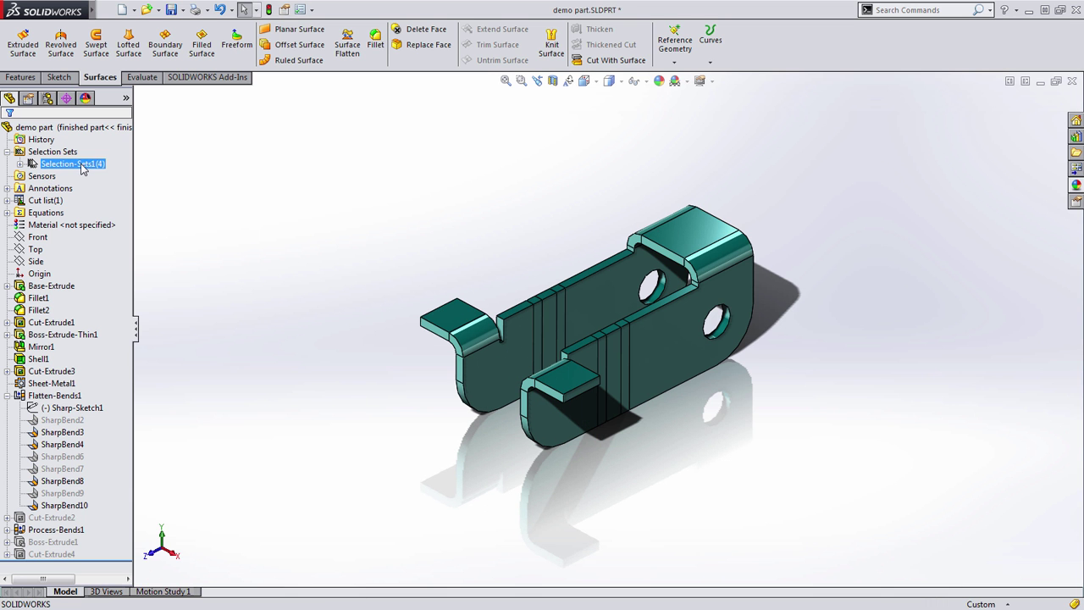
right_click(219, 193)
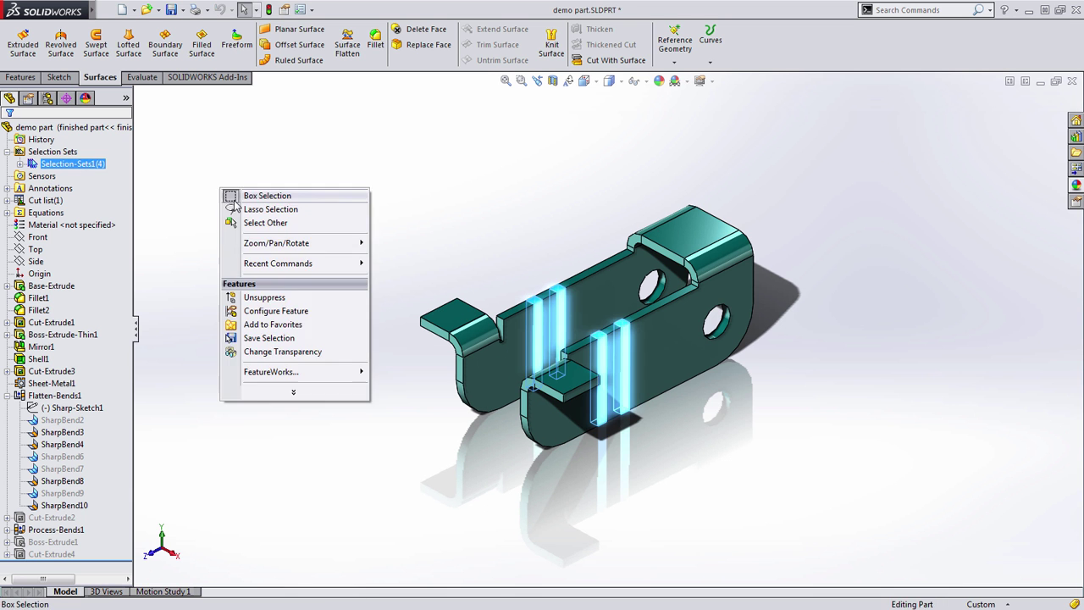
click(264, 297)
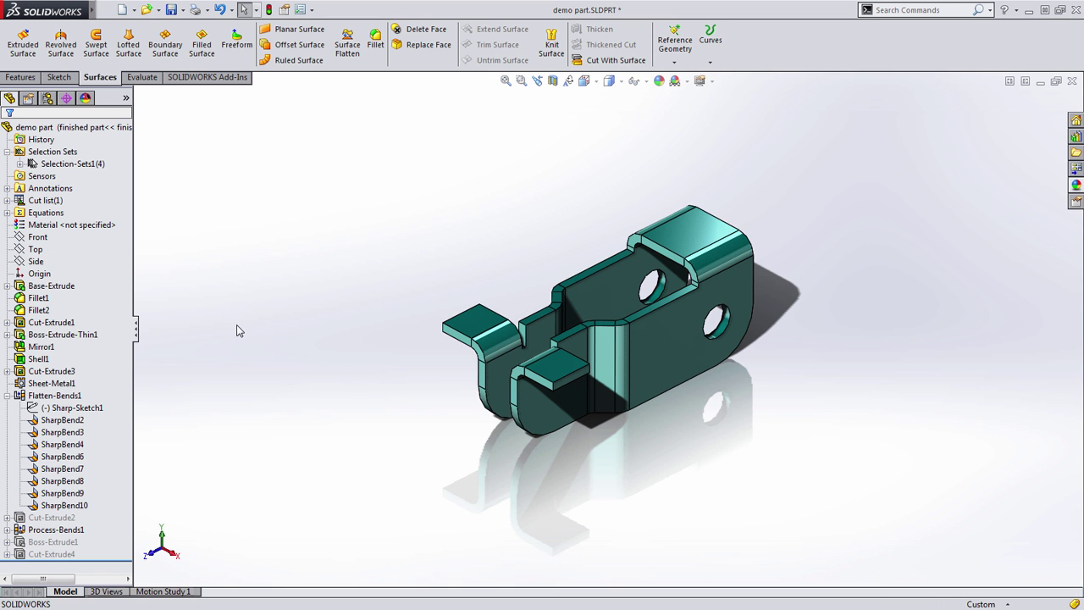